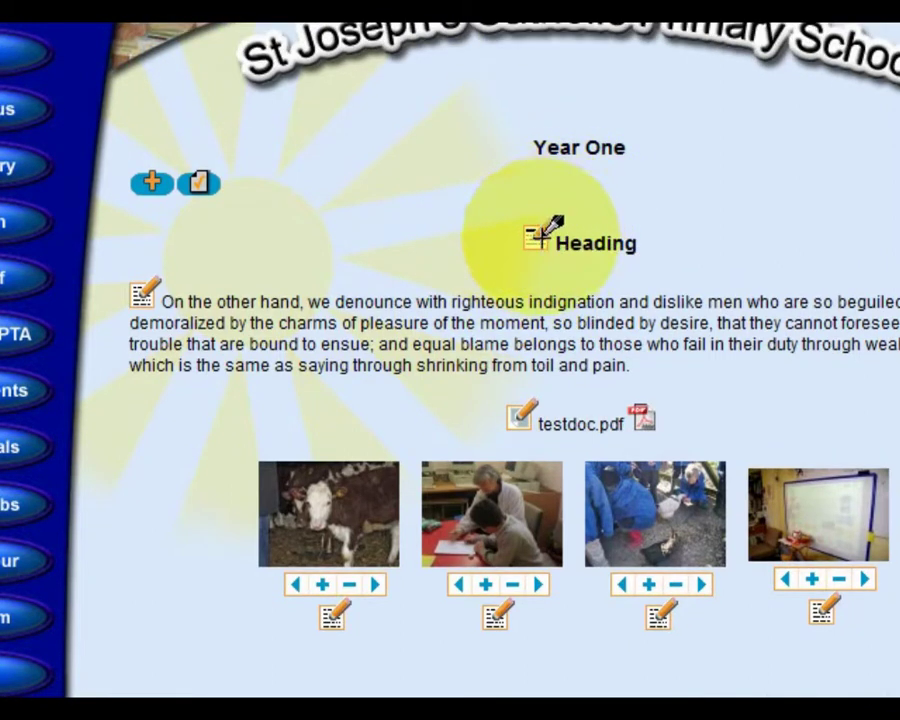
Step: Open the short-text editor of the Year One page's heading and close it without saving
left_click(541, 233)
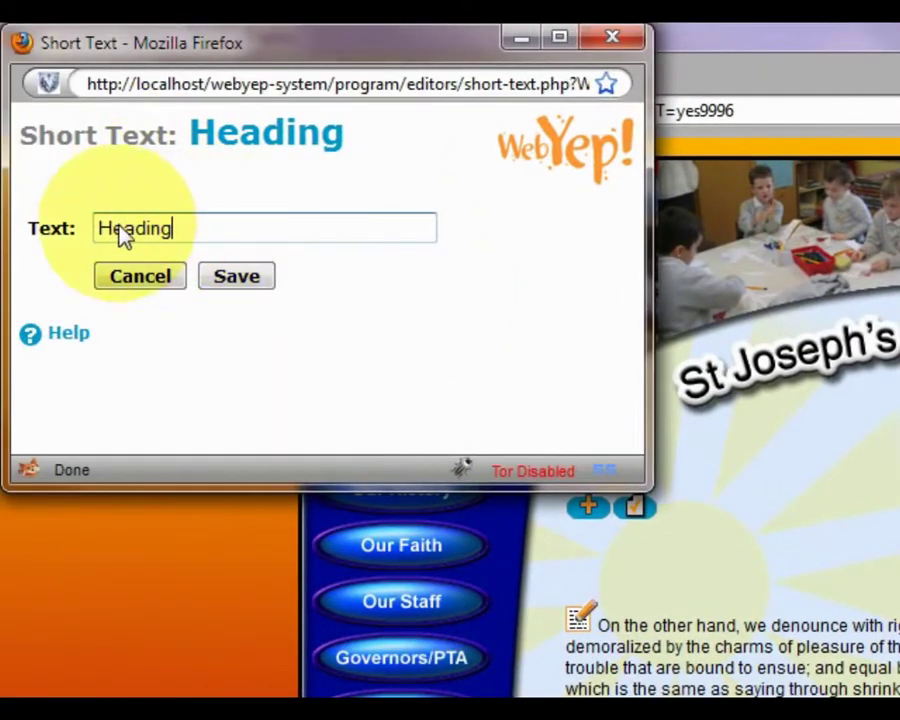
left_click(124, 280)
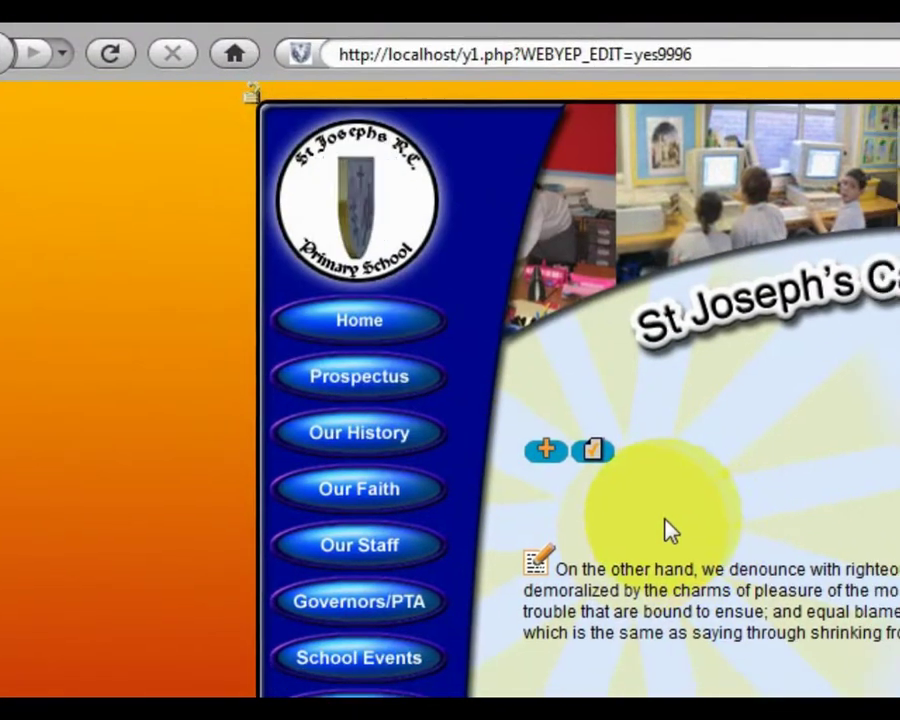
scroll(630, 580, "down", 1)
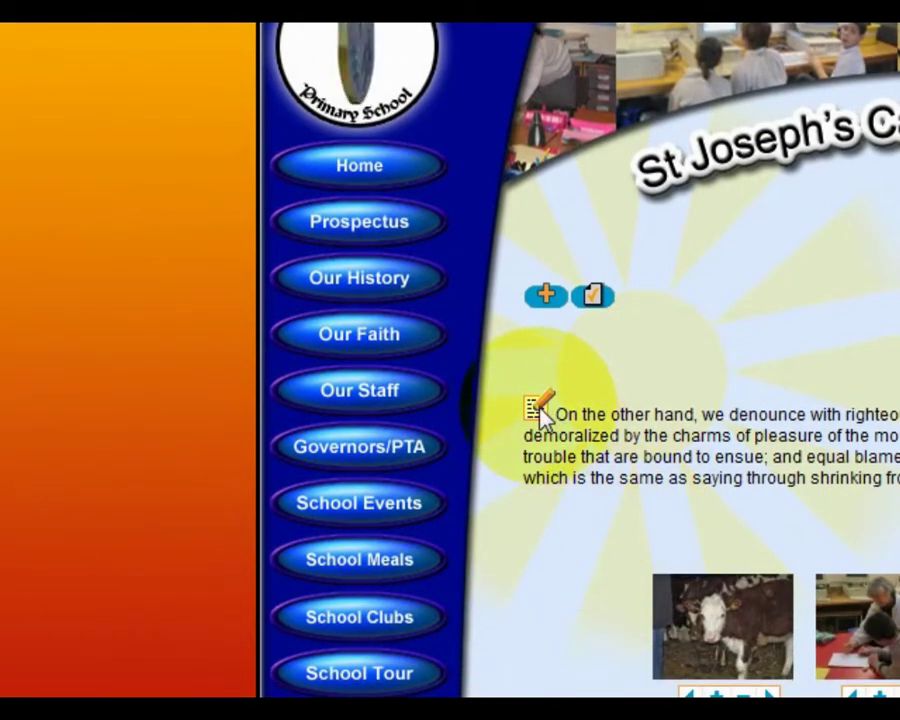
left_click(541, 412)
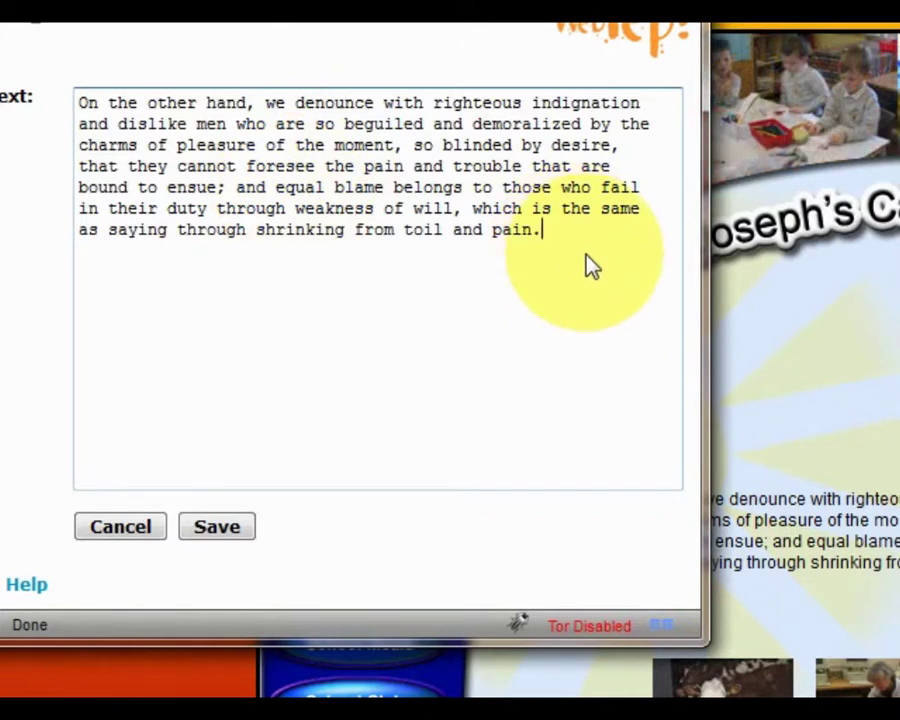
key("Return")
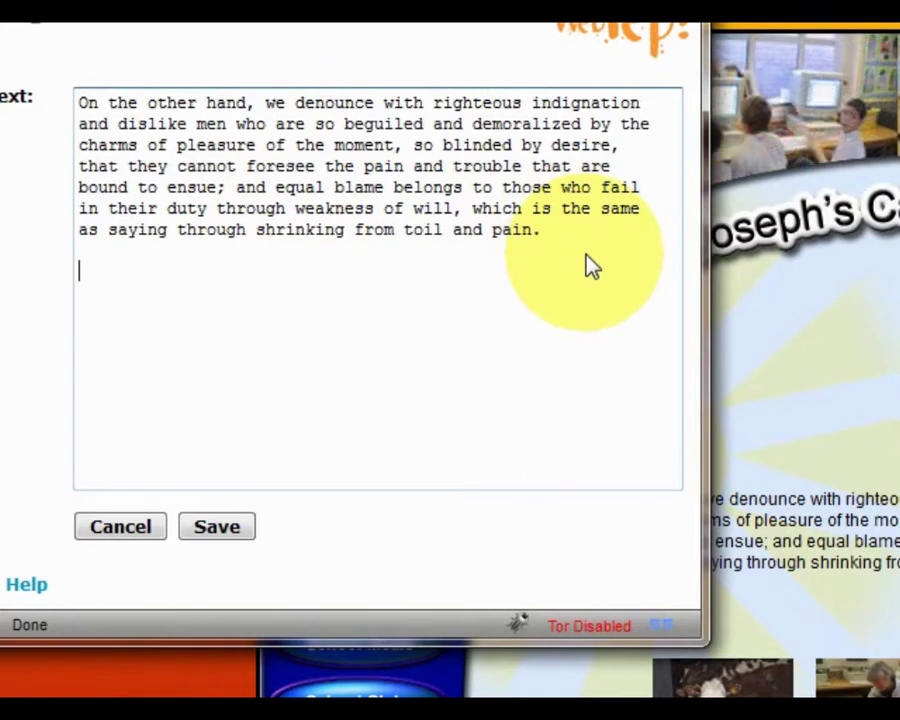
type("http")
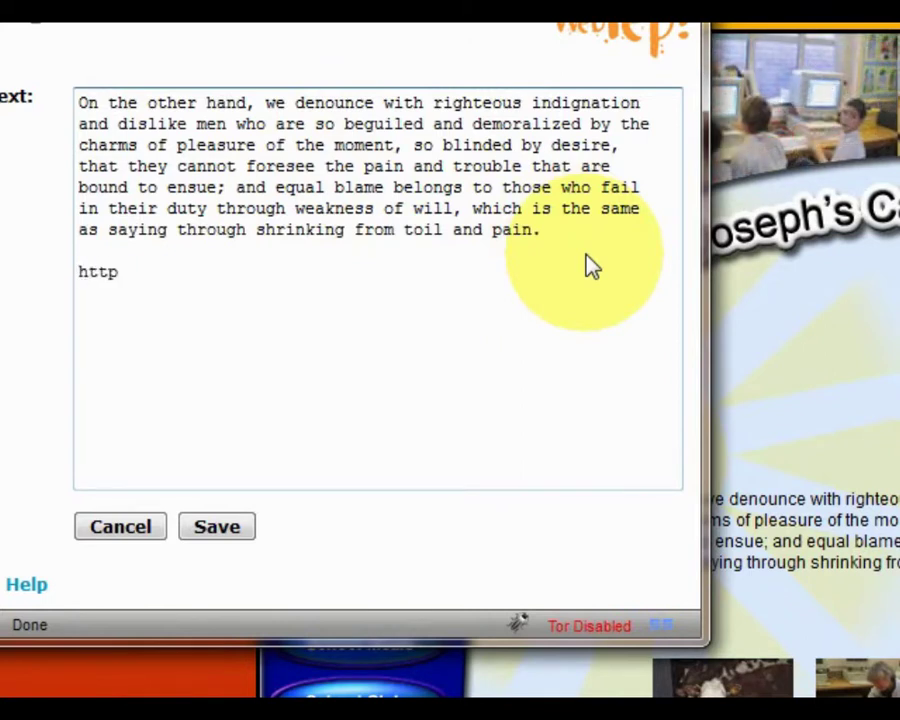
type("://")
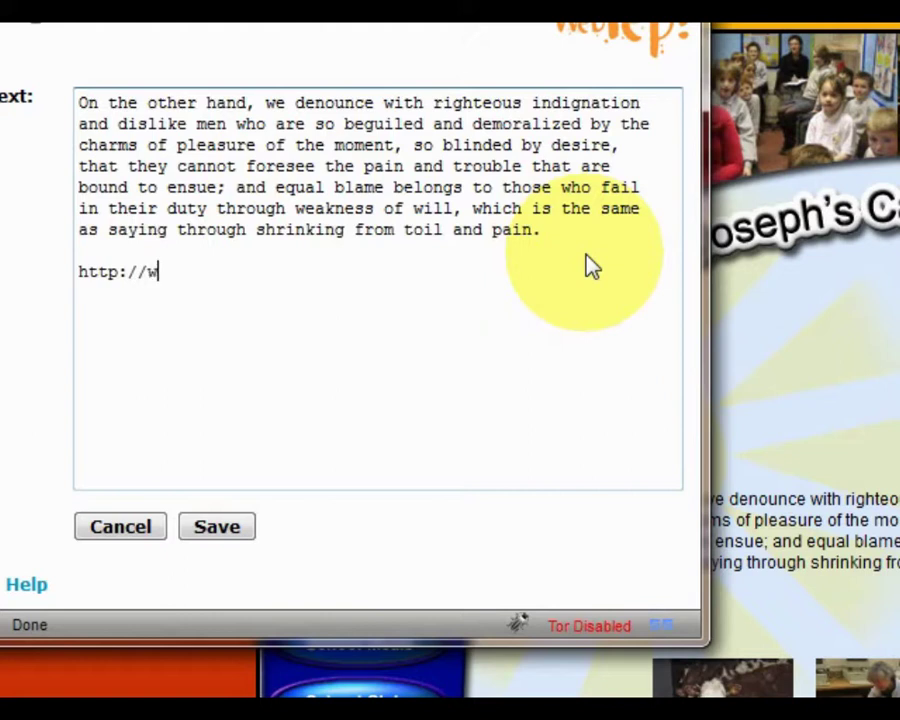
type("www.google.co.uk")
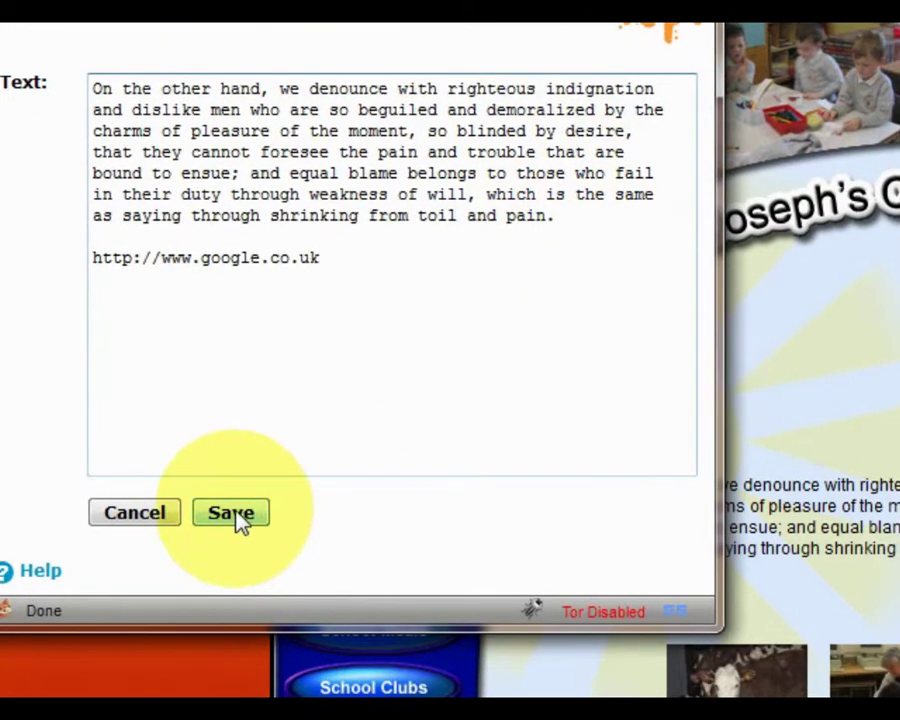
left_click(228, 528)
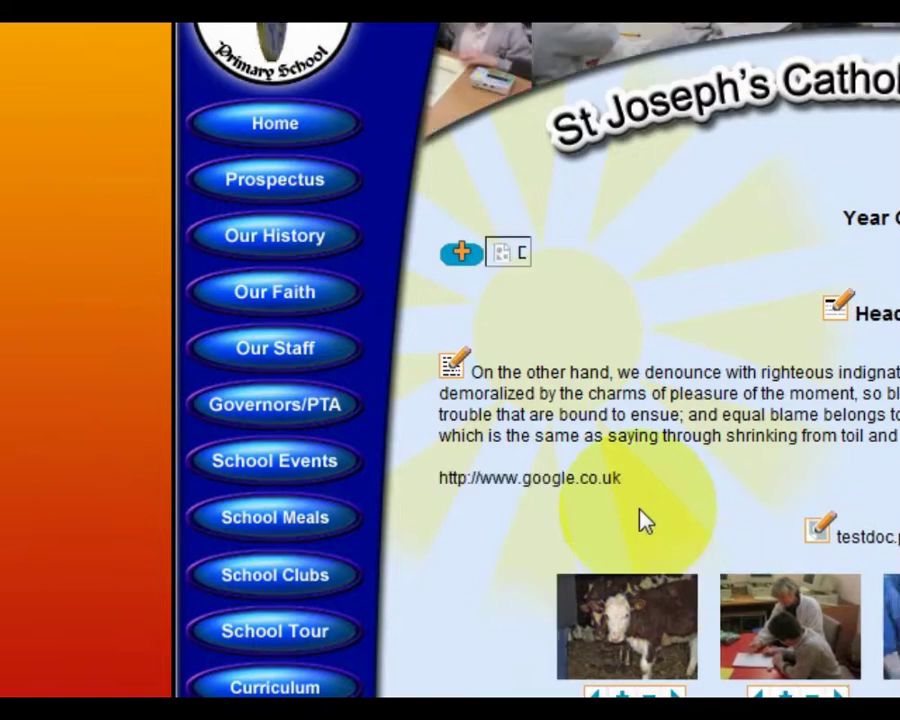
Step: Test the Google link below the body text and close the page it opens
left_click(557, 479)
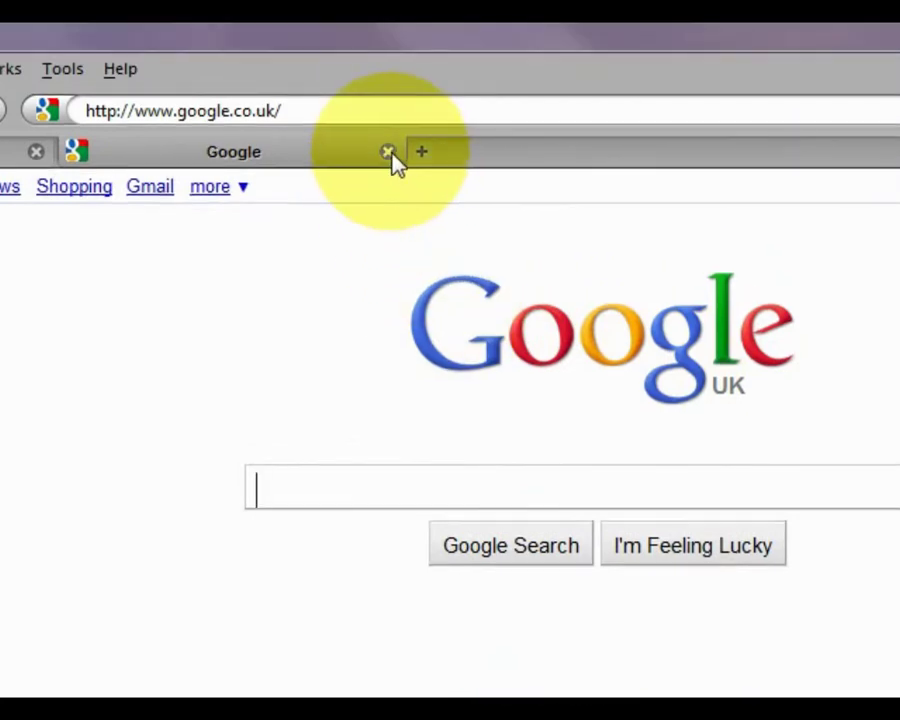
left_click(390, 154)
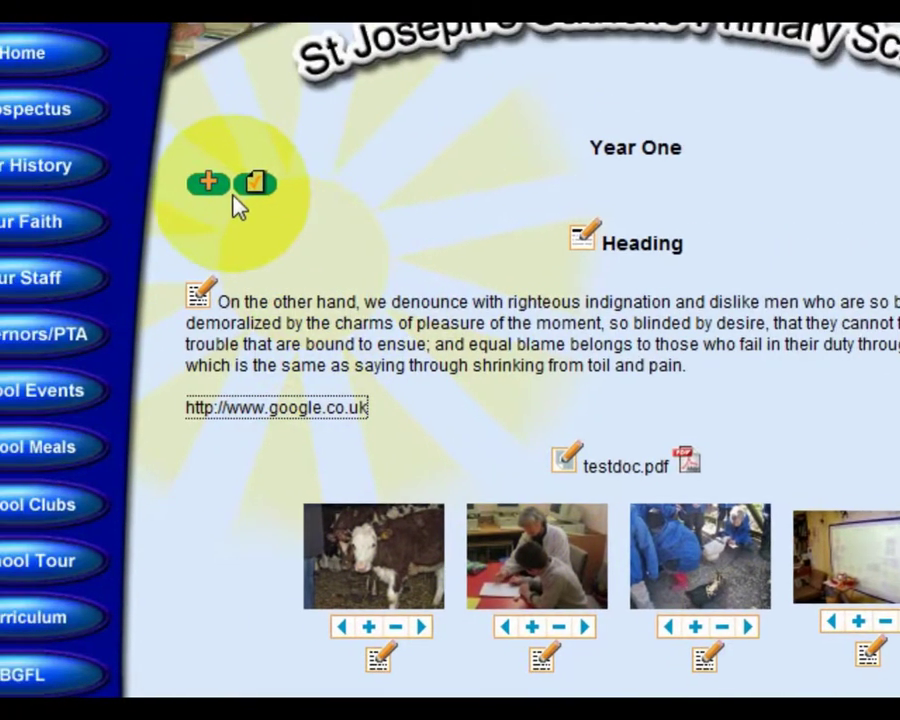
Step: Add a new content block below the existing block on the Year One page
left_click(210, 182)
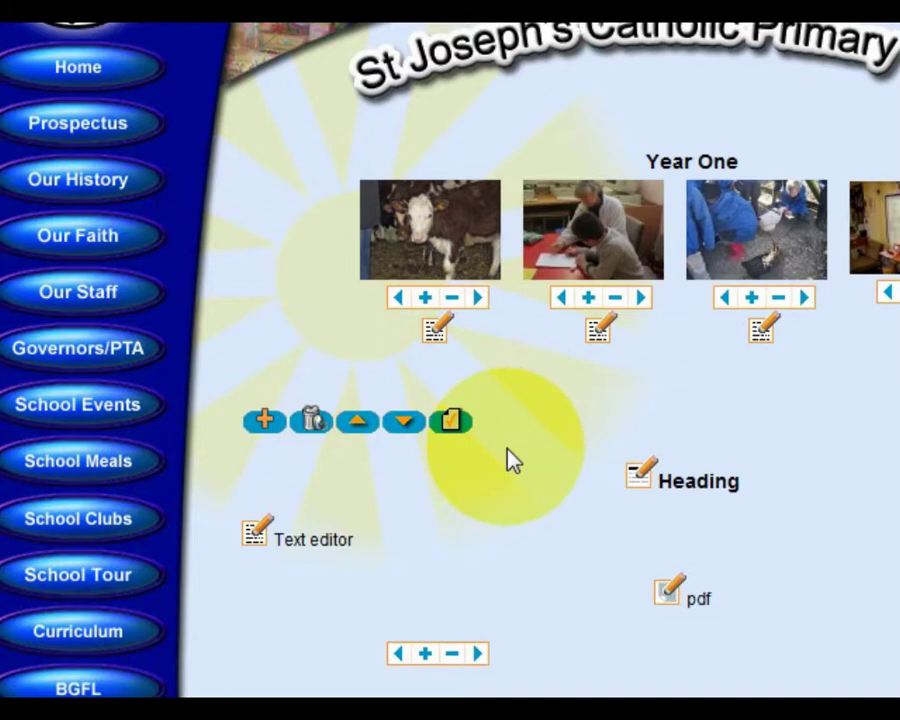
scroll(340, 372, "up", 3)
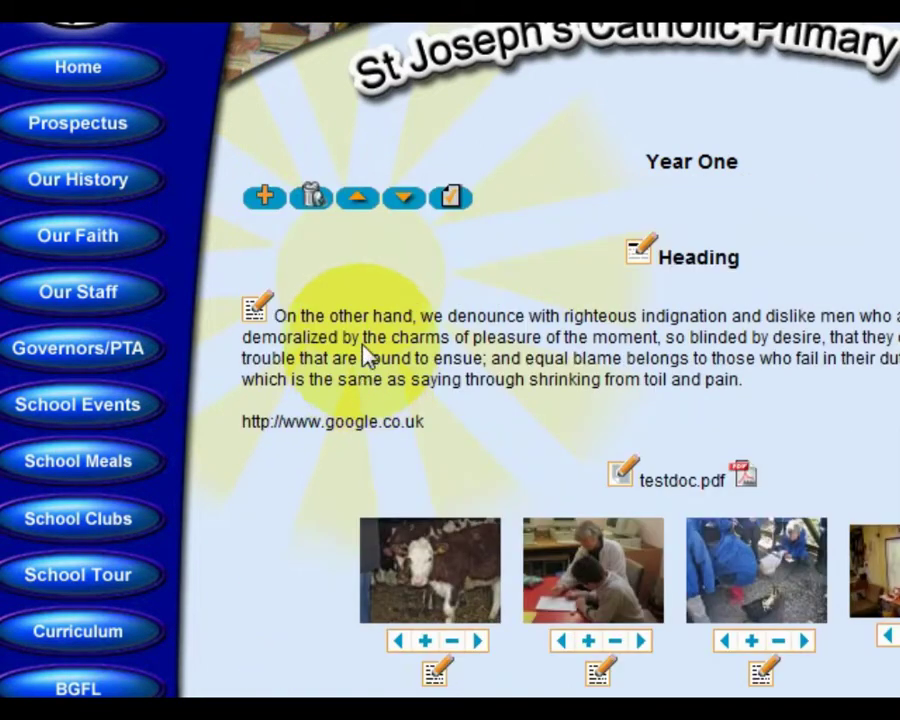
scroll(396, 432, "down", 3)
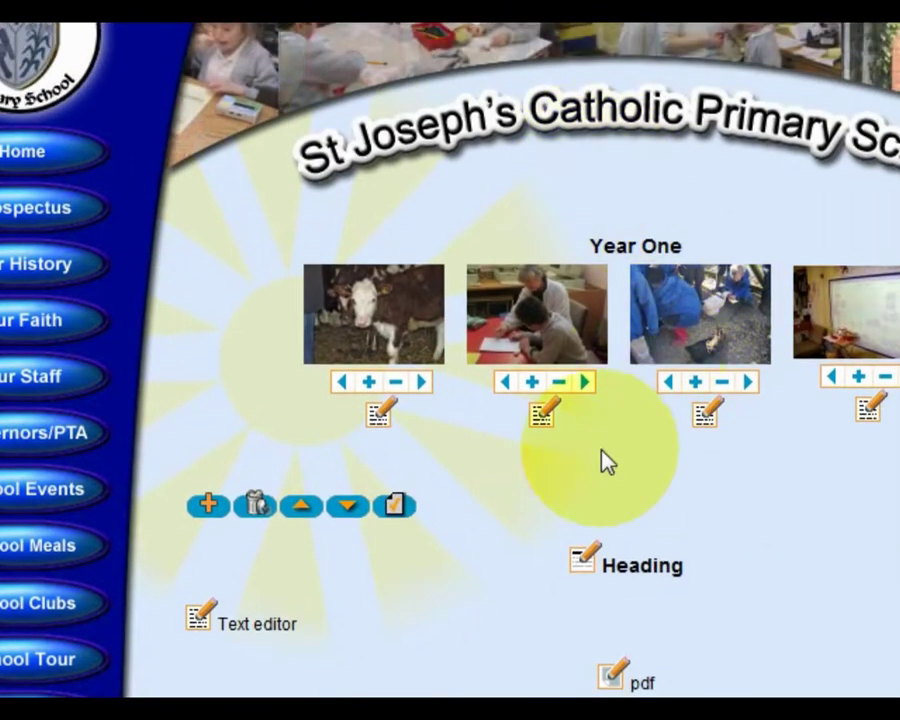
scroll(530, 440, "up", 3)
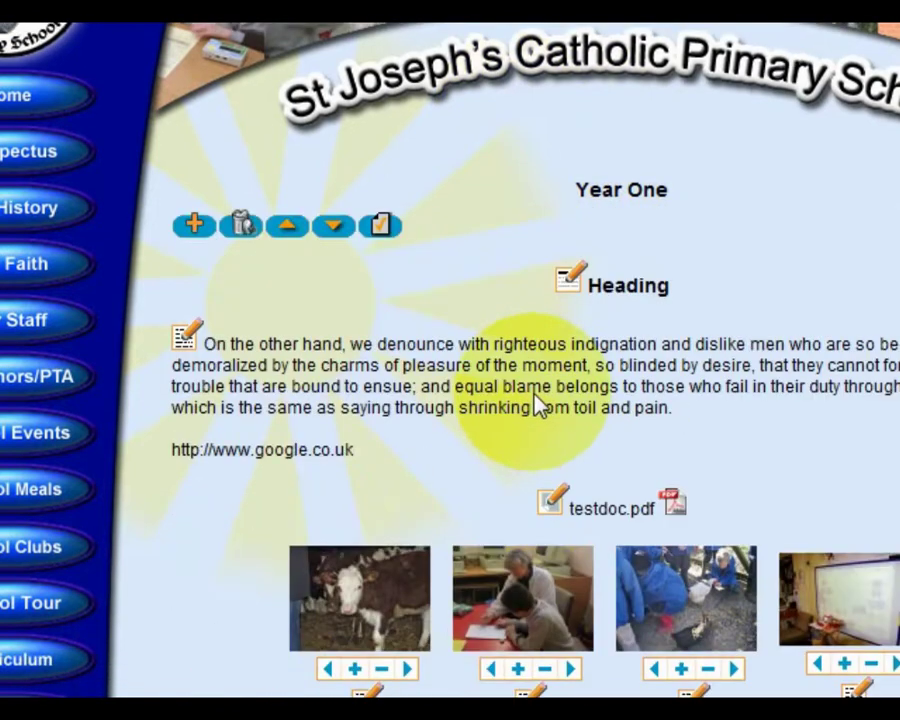
scroll(464, 572, "down", 3)
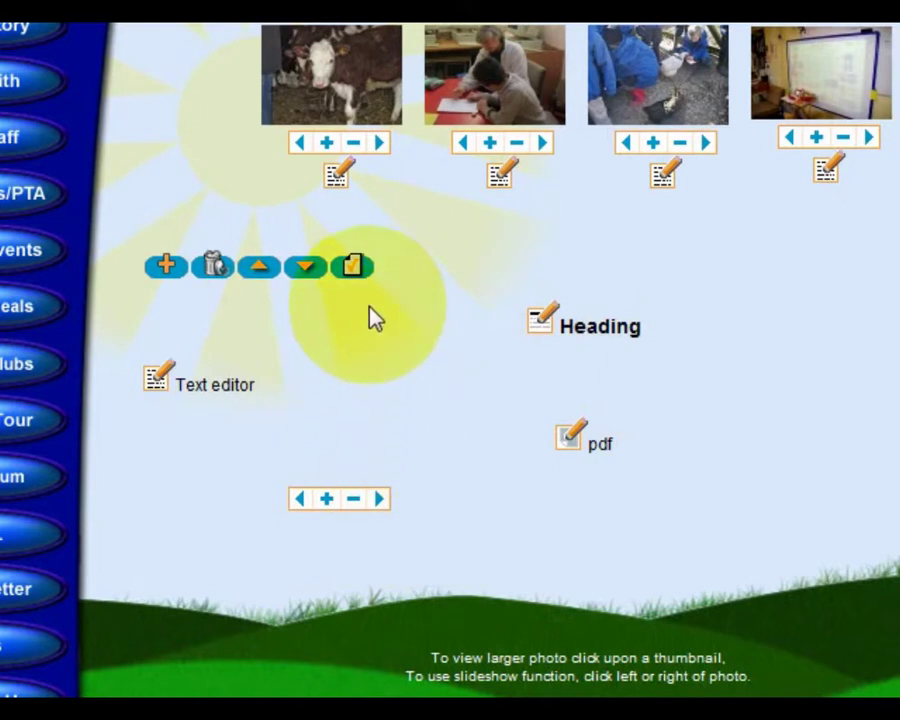
Step: Toggle the new block's display setting and switch the page's edit mode
left_click(354, 268)
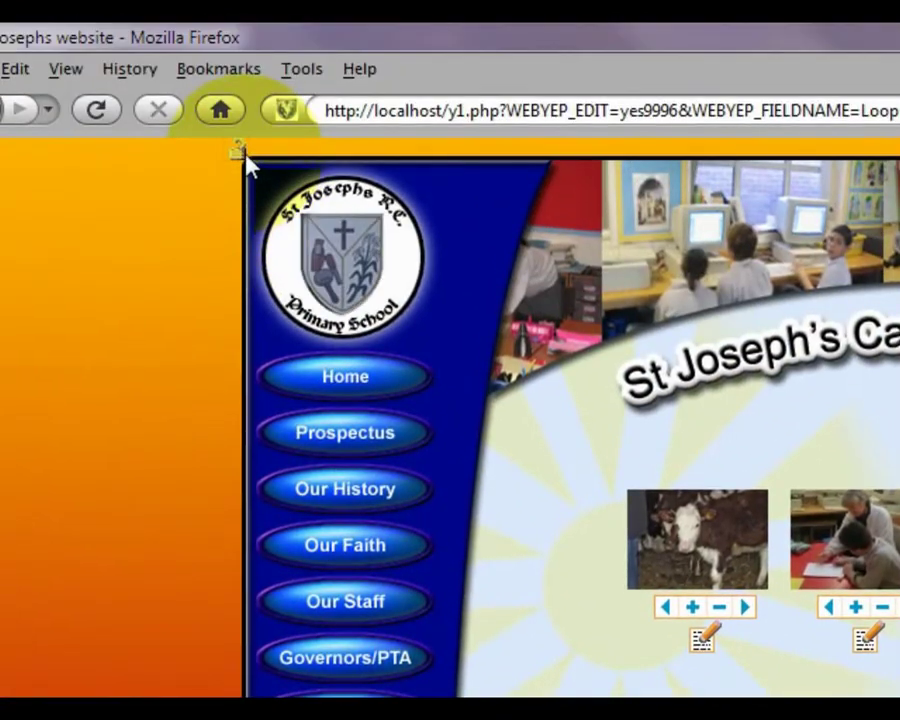
left_click(244, 155)
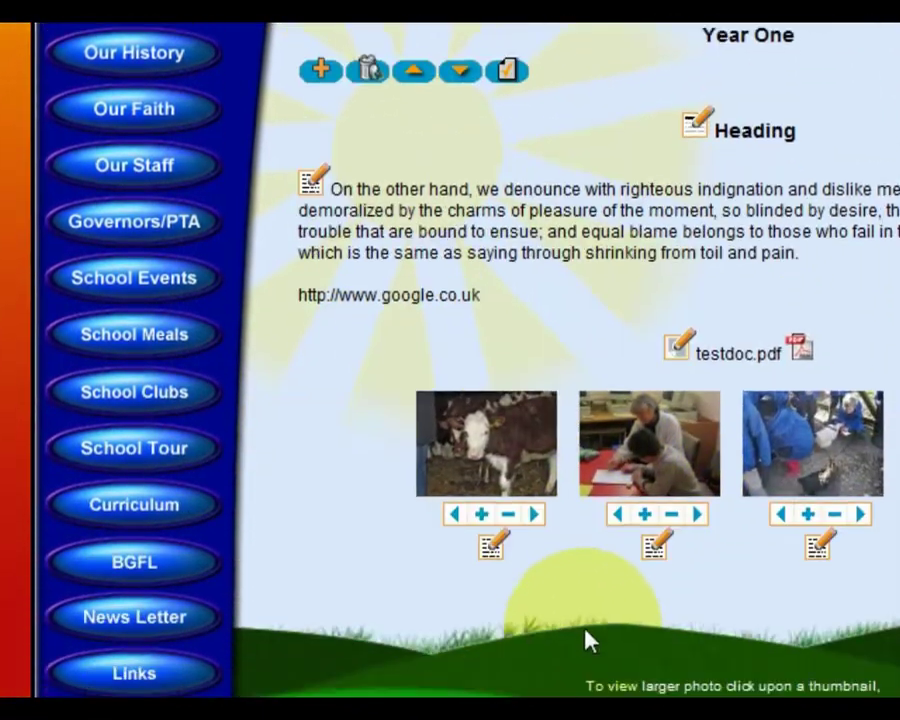
Step: Set the new block's heading to "test" and save it
scroll(567, 440, "down", 5)
scroll(516, 275, "down", 1)
scroll(510, 213, "down", 1)
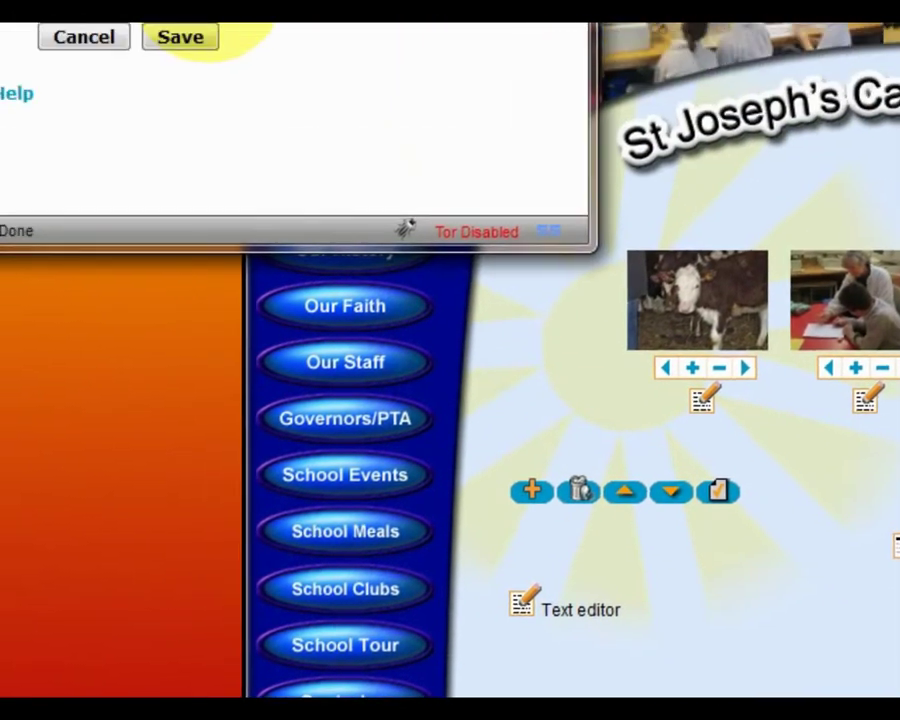
left_click(241, 105)
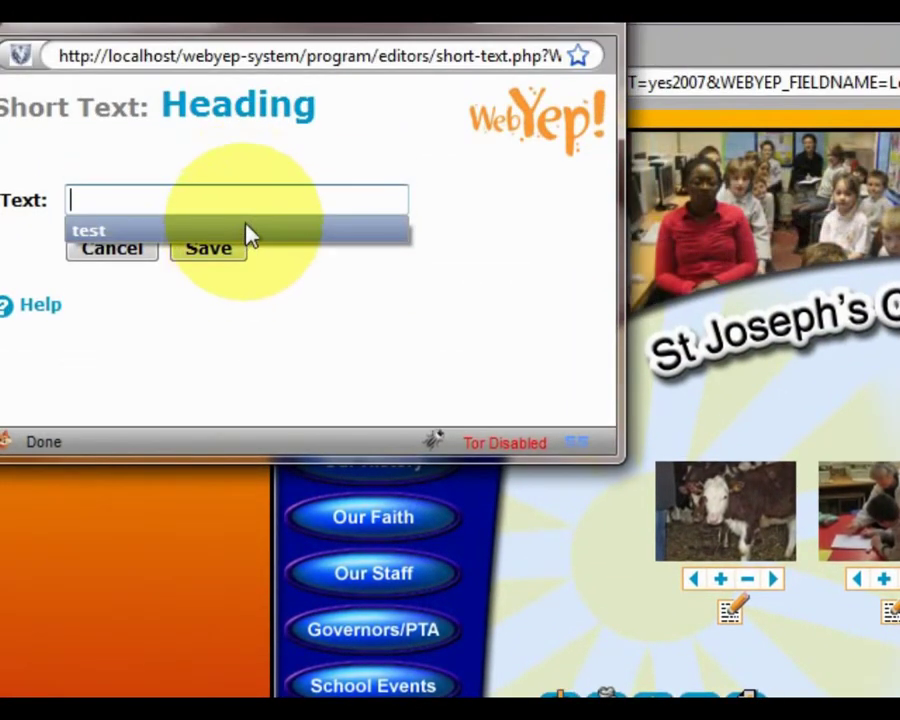
left_click(249, 134)
left_click(231, 249)
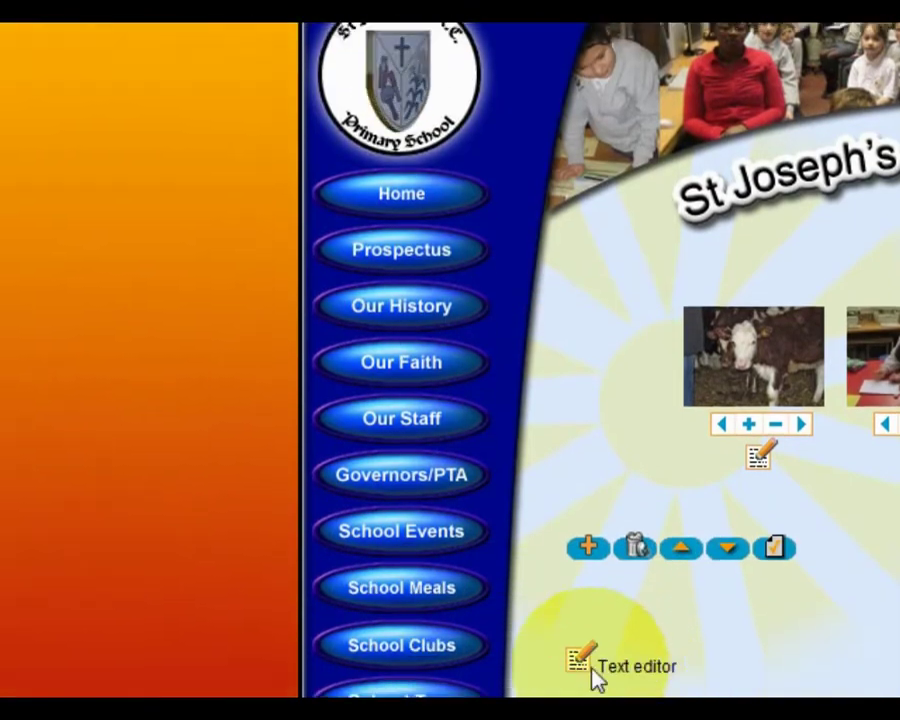
Step: Paste the copied "Lorem ipsum dolor sit amet" paragraph into the new block's long text and save it
left_click(578, 536)
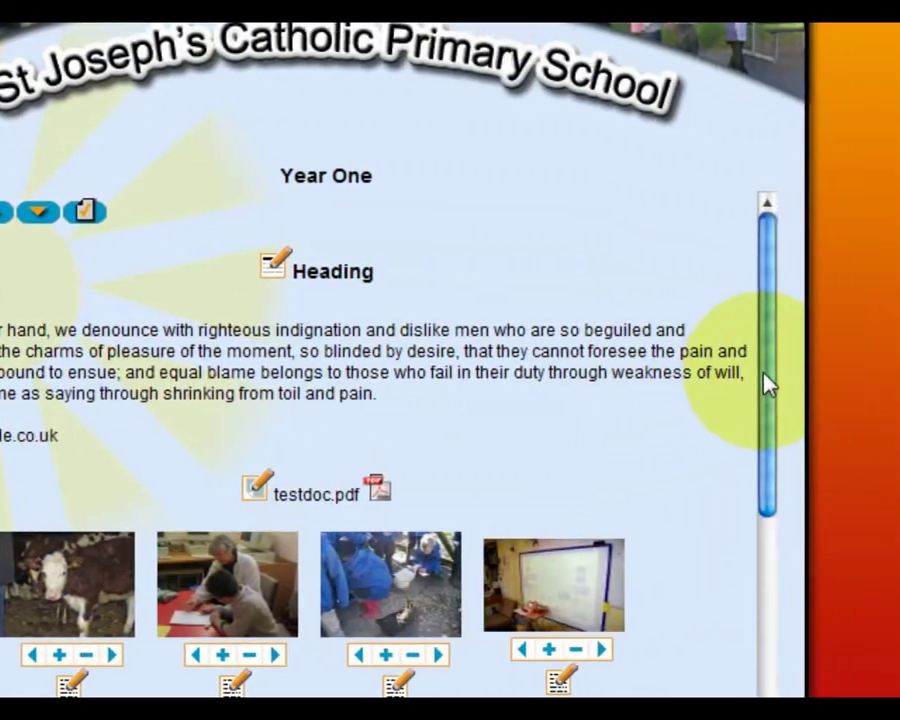
left_click_drag(765, 384, 765, 588)
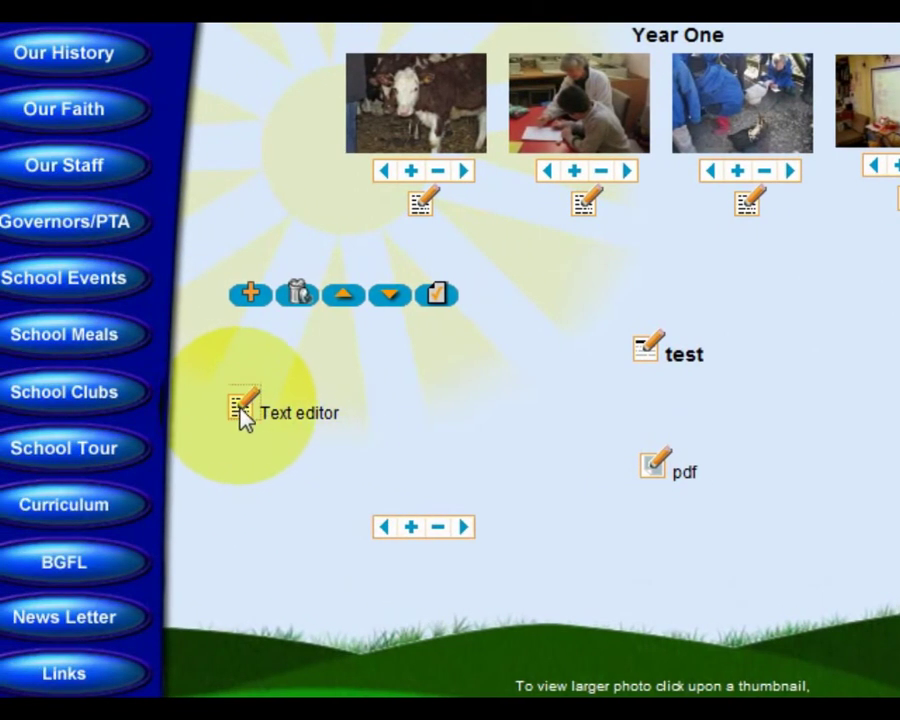
left_click(241, 408)
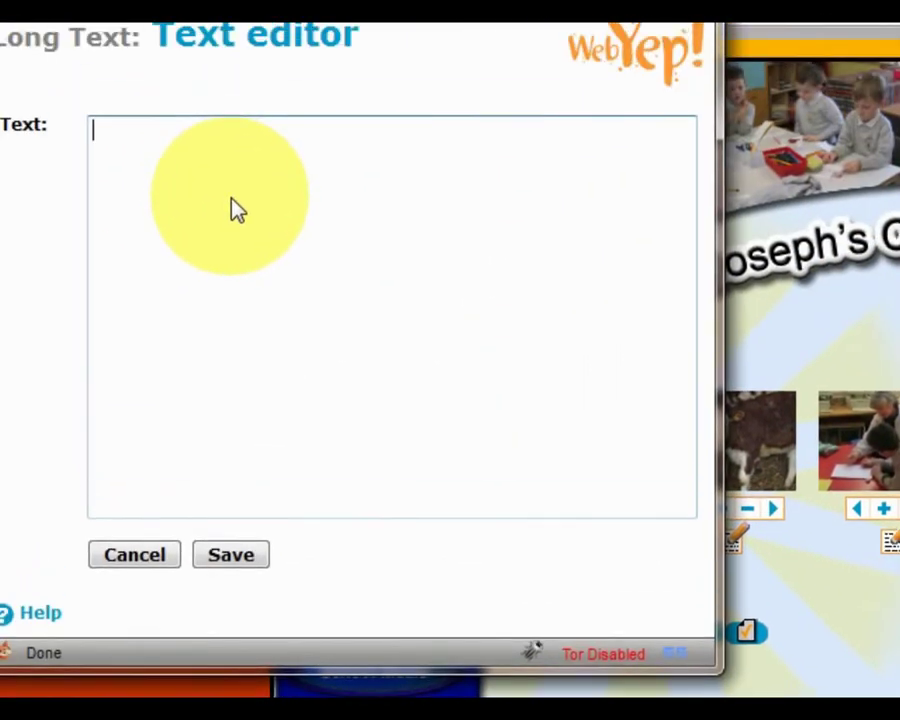
right_click(190, 115)
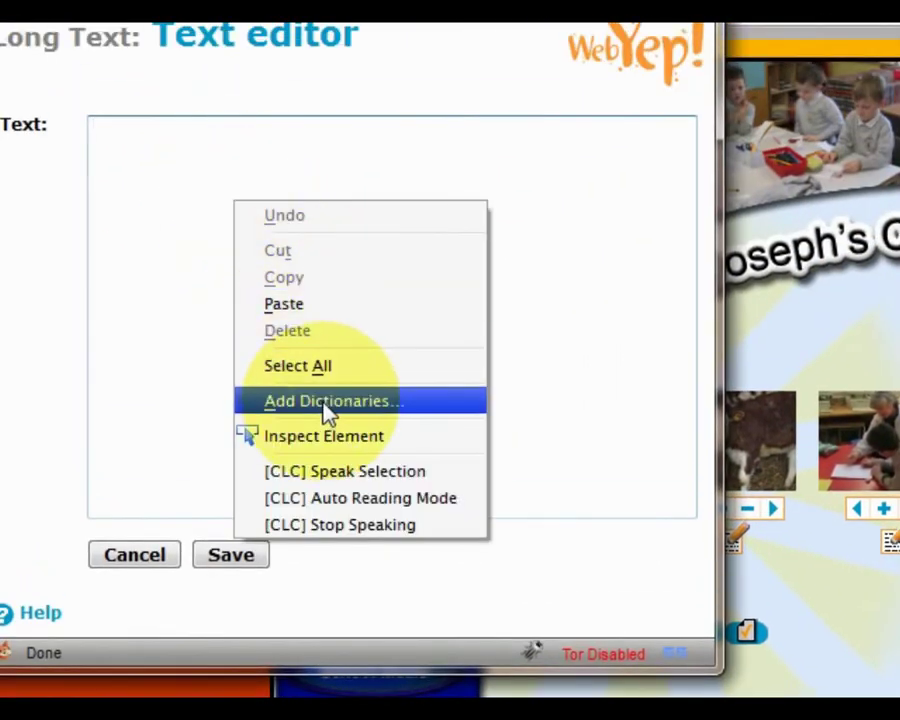
left_click(330, 318)
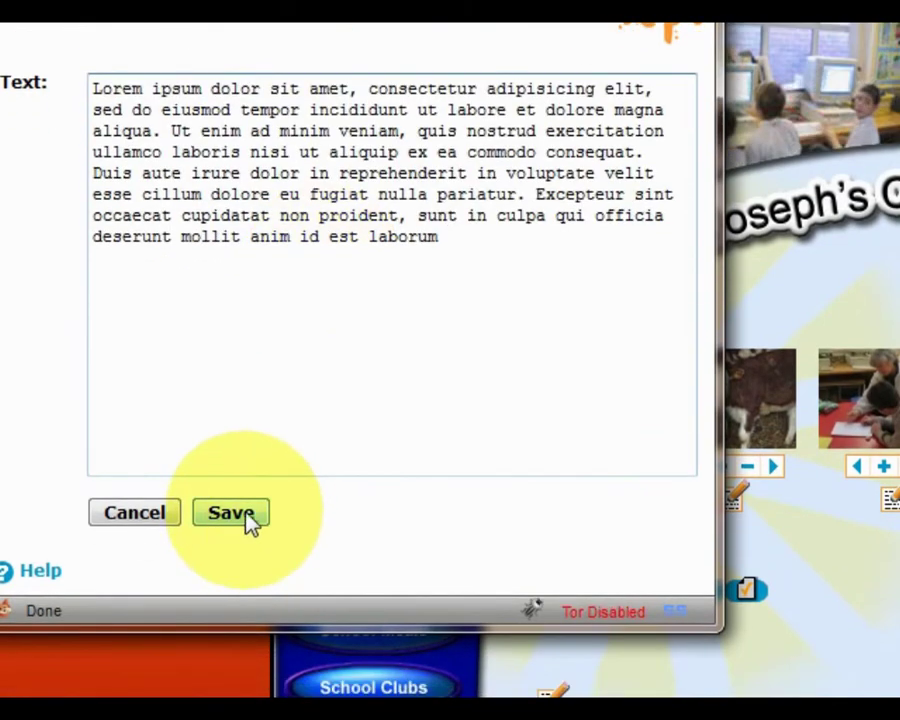
left_click(257, 518)
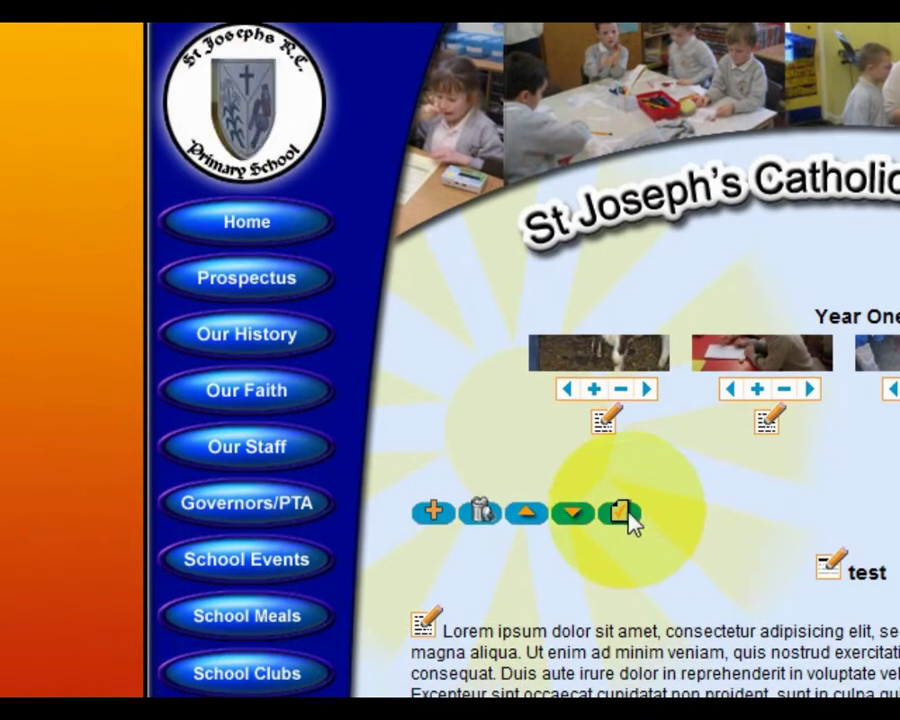
Step: Toggle the test block's display setting and review both Year One blocks in the published and editing views
left_click(622, 513)
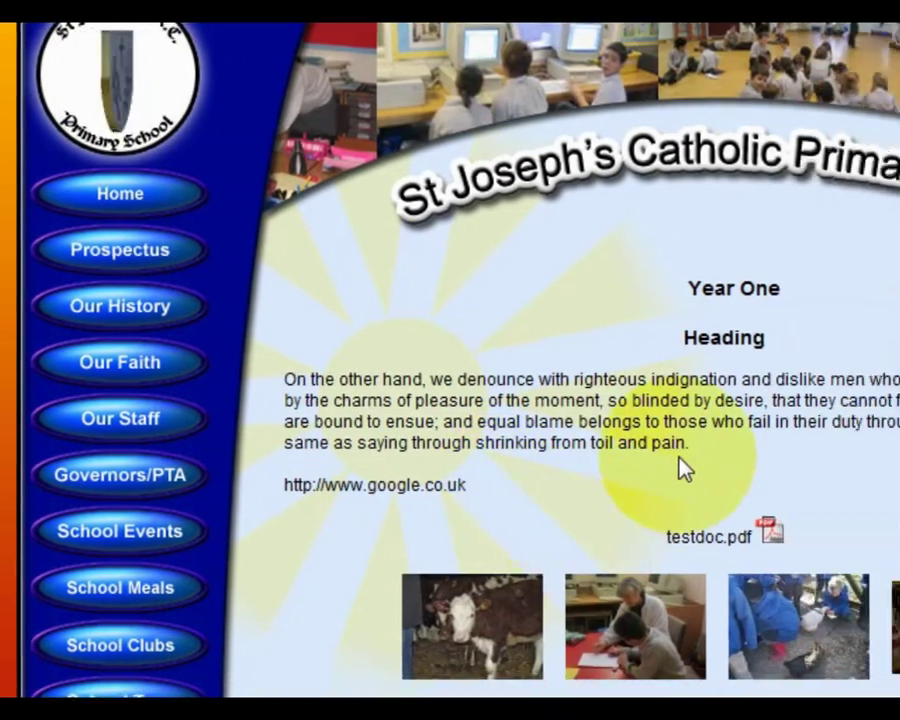
scroll(675, 537, "down", 3)
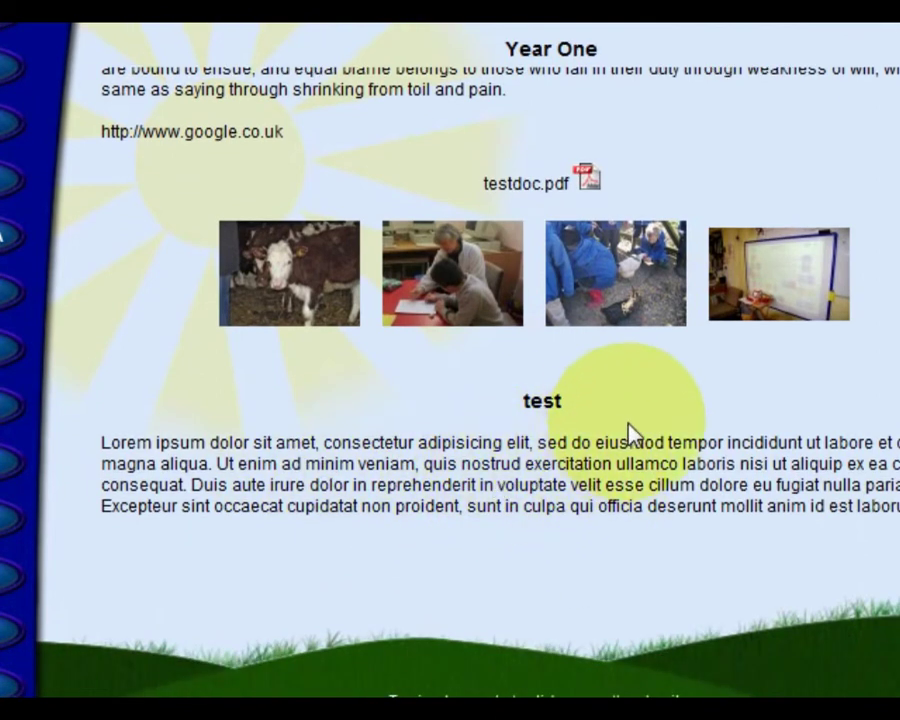
scroll(645, 436, "up", 2)
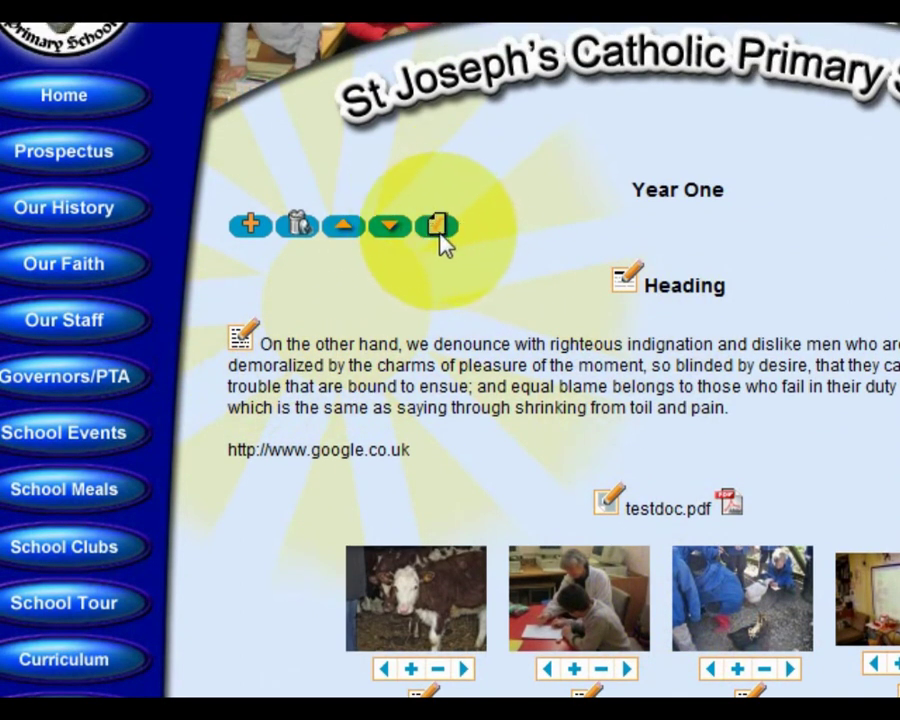
scroll(518, 484, "down", 2)
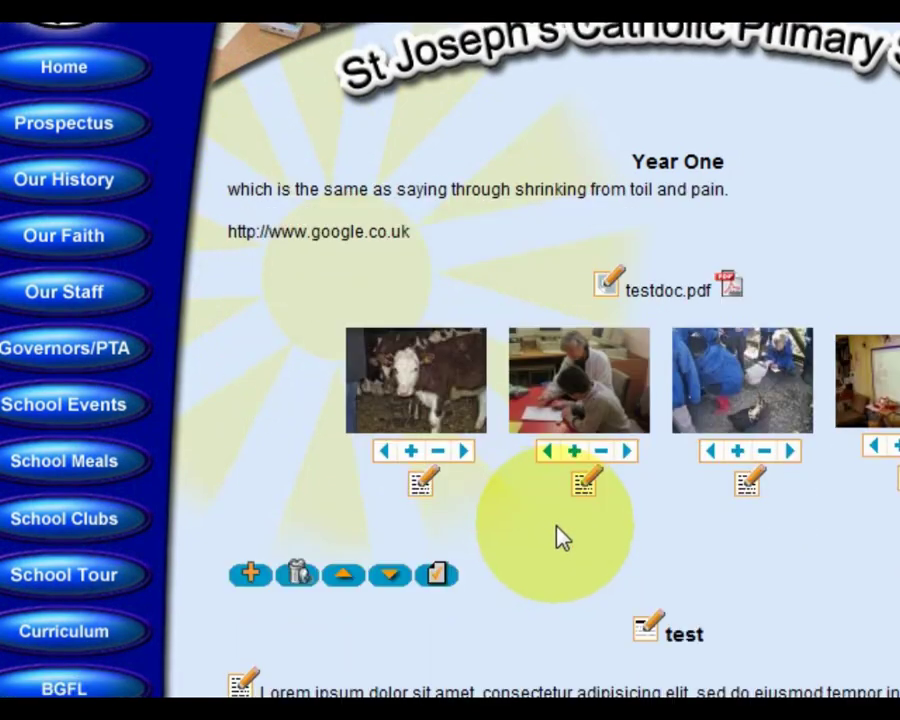
scroll(560, 538, "down", 3)
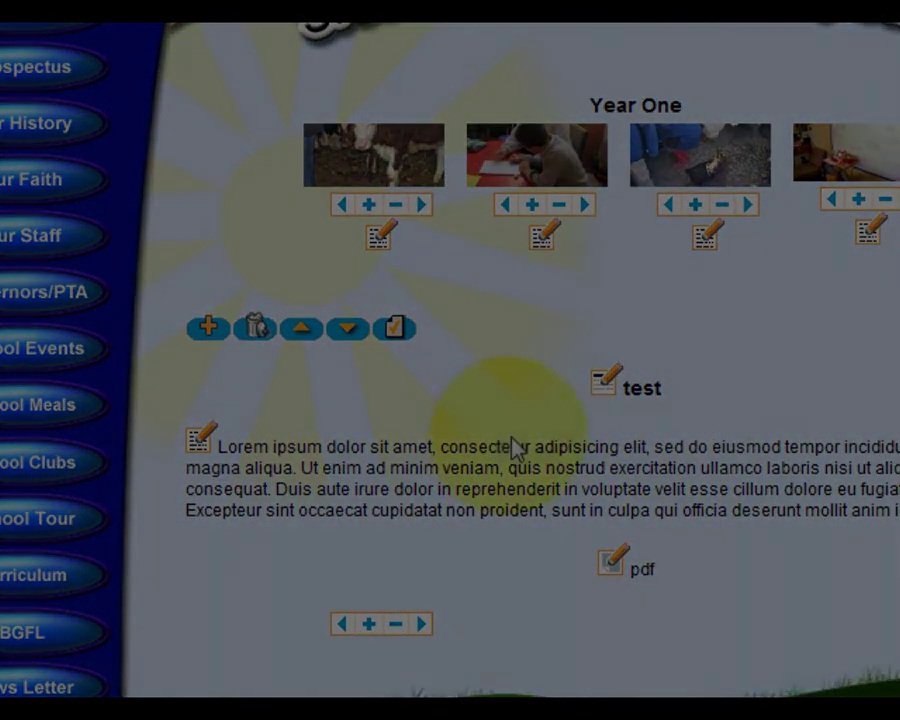